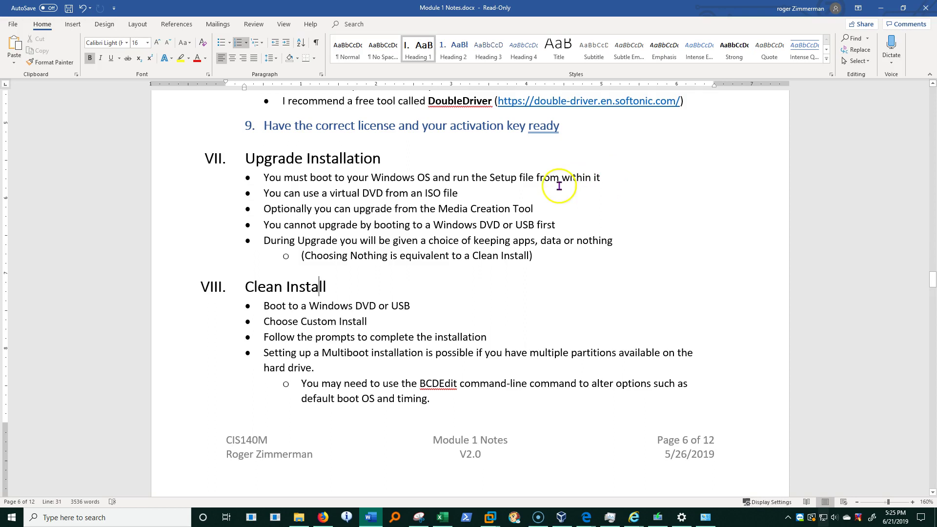
Step: Highlight the Upgrade Installation notes about not booting to a DVD or USB and about using a virtual DVD from an ISO file
{"action": "left_click_drag", "start_coordinate": [287, 227], "coordinate": [561, 226]}
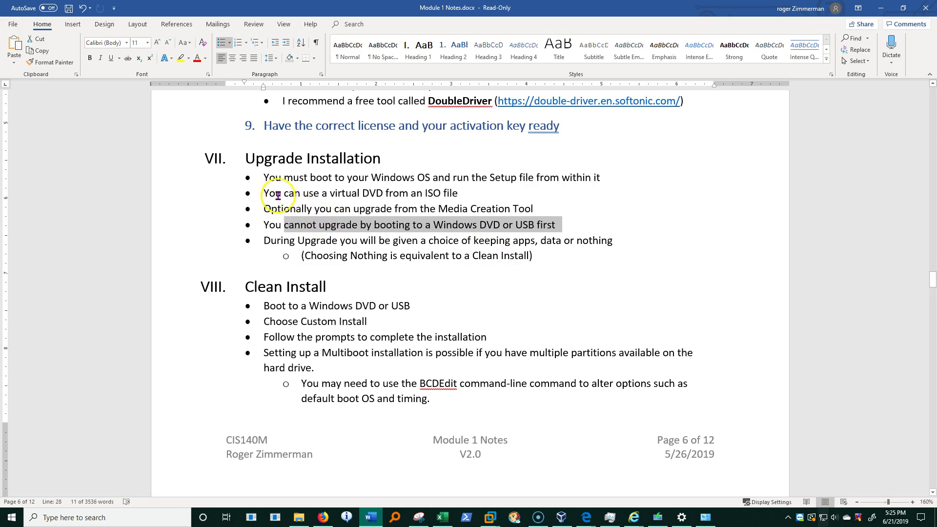
{"action": "left_click_drag", "start_coordinate": [278, 196], "coordinate": [442, 192]}
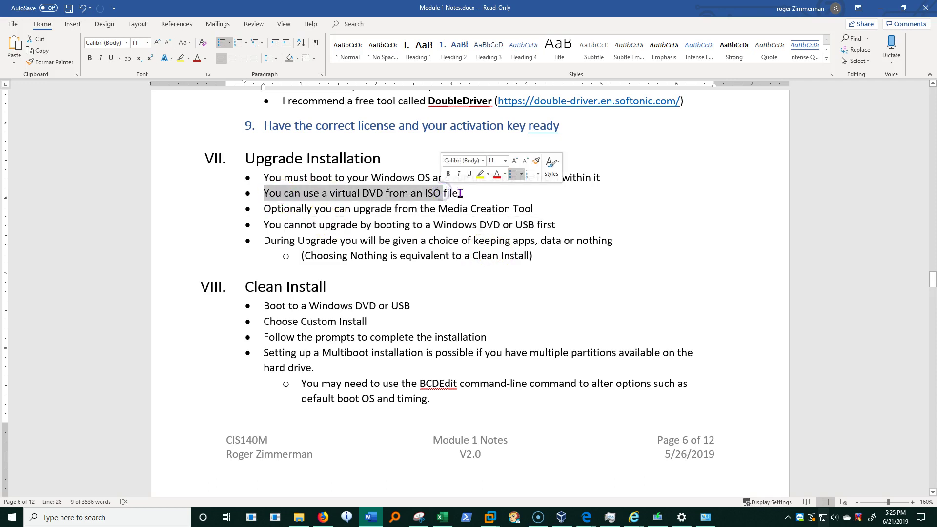
{"action": "left_click_drag", "start_coordinate": [459, 194], "coordinate": [388, 193]}
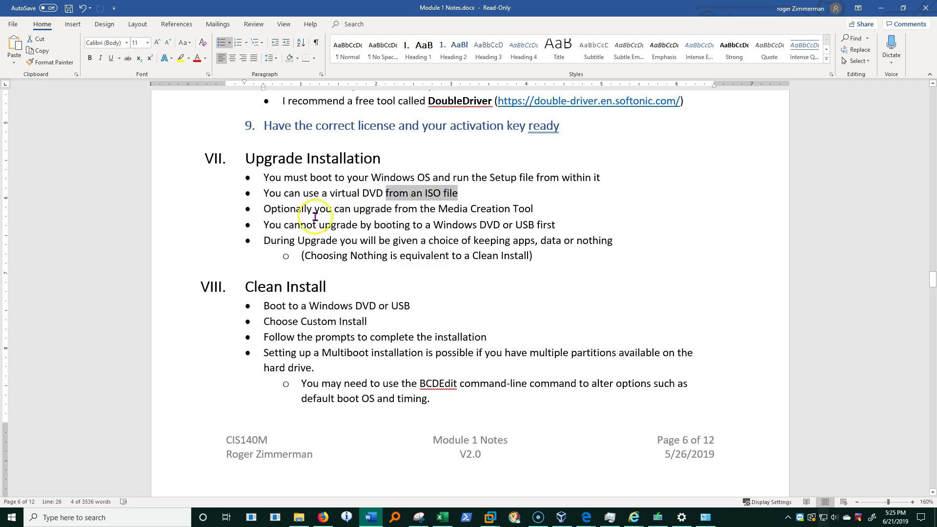
Step: Highlight the Media Creation Tool bullet, view the upgrade choice in the Windows 10 Setup window, and return to the notes
{"action": "left_click_drag", "start_coordinate": [292, 209], "coordinate": [550, 207]}
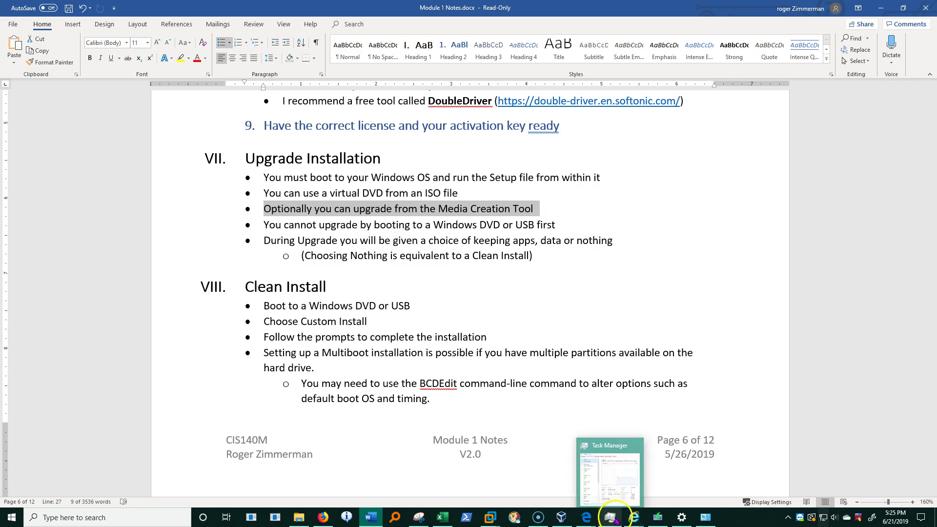
{"action": "left_click", "coordinate": [660, 520]}
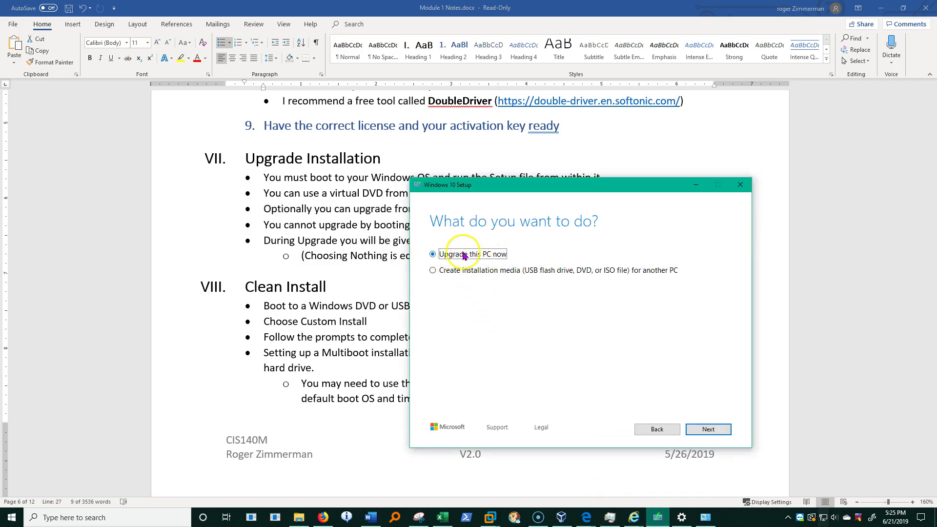
{"action": "left_click", "coordinate": [803, 224]}
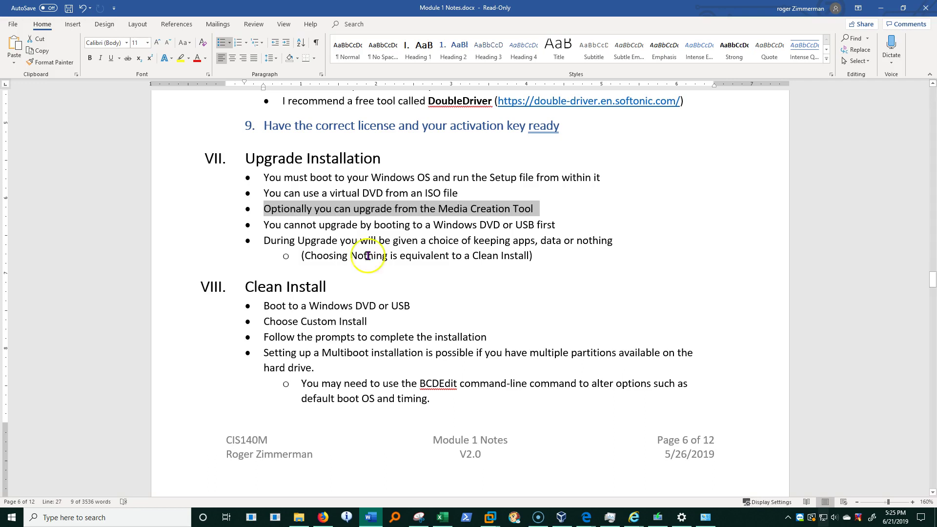
Step: Highlight "Nothing" in the Upgrade Installation notes and the "Boot to a Windows DVD or USB" bullet under Clean Install
{"action": "left_click_drag", "start_coordinate": [351, 257], "coordinate": [387, 257]}
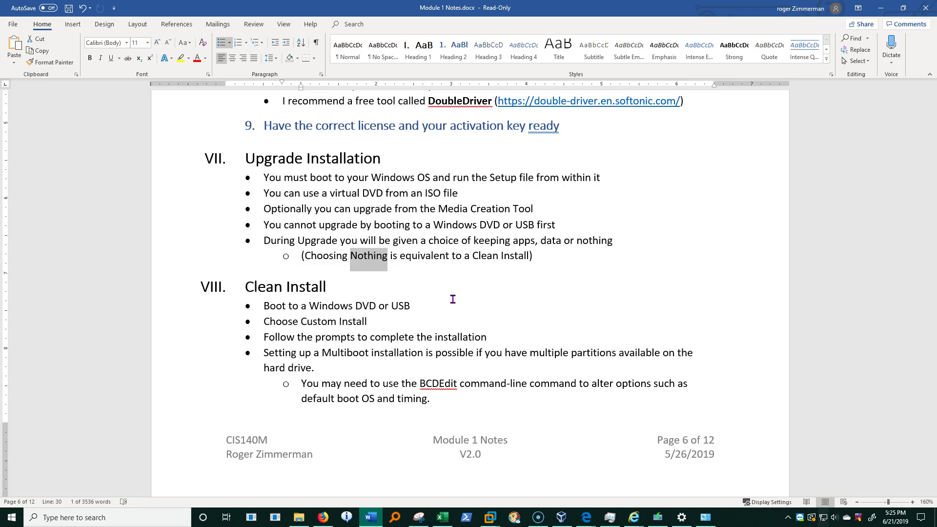
{"action": "left_click", "coordinate": [453, 295]}
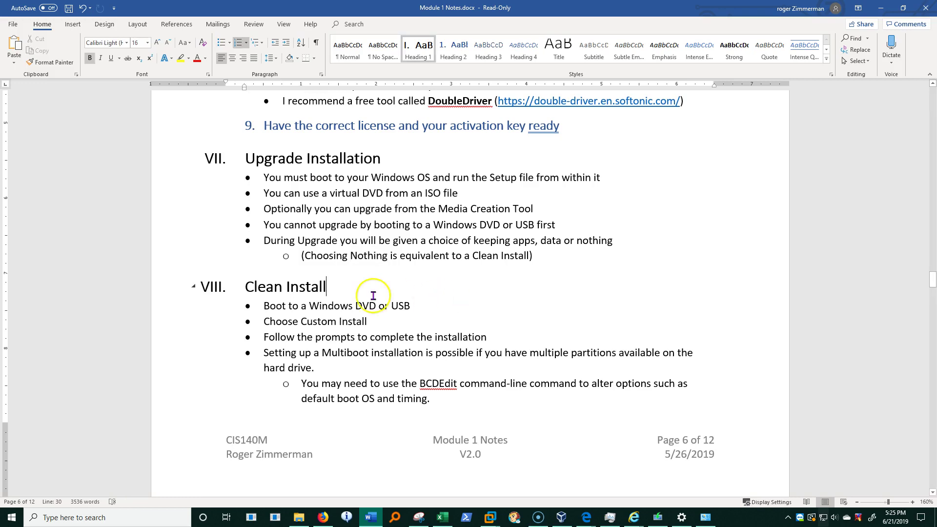
{"action": "left_click_drag", "start_coordinate": [262, 306], "coordinate": [424, 307]}
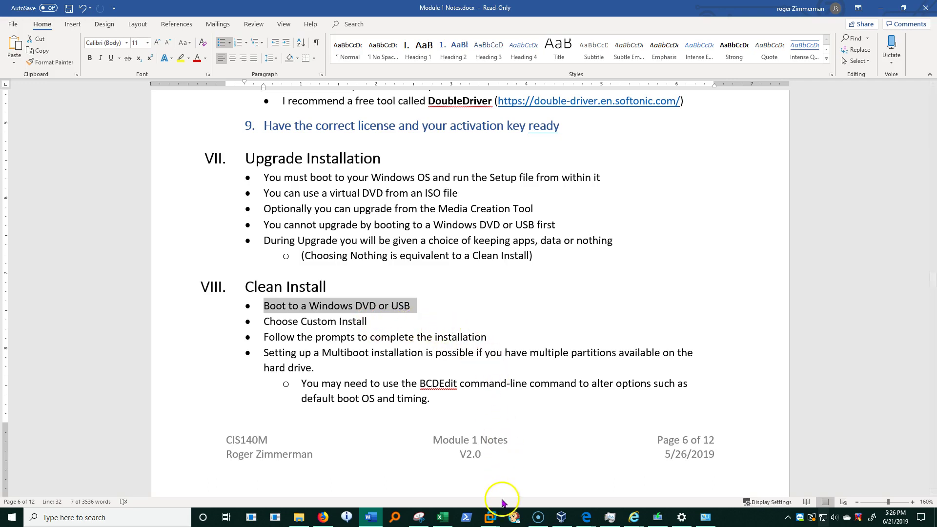
Step: Switch to the Windows 10 x64 virtual machine running Windows Setup in VMware Workstation
{"action": "mouse_move", "coordinate": [501, 514]}
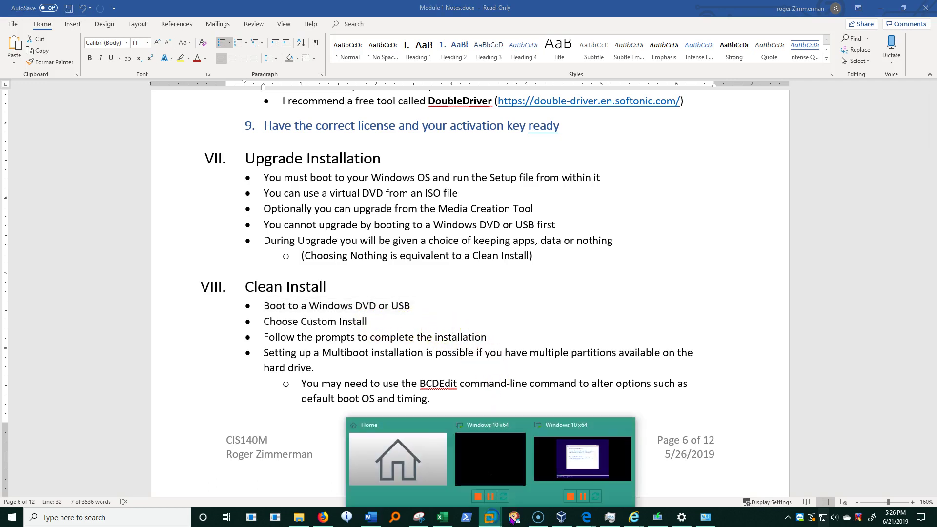
{"action": "left_click", "coordinate": [599, 468]}
{"action": "left_click", "coordinate": [477, 373]}
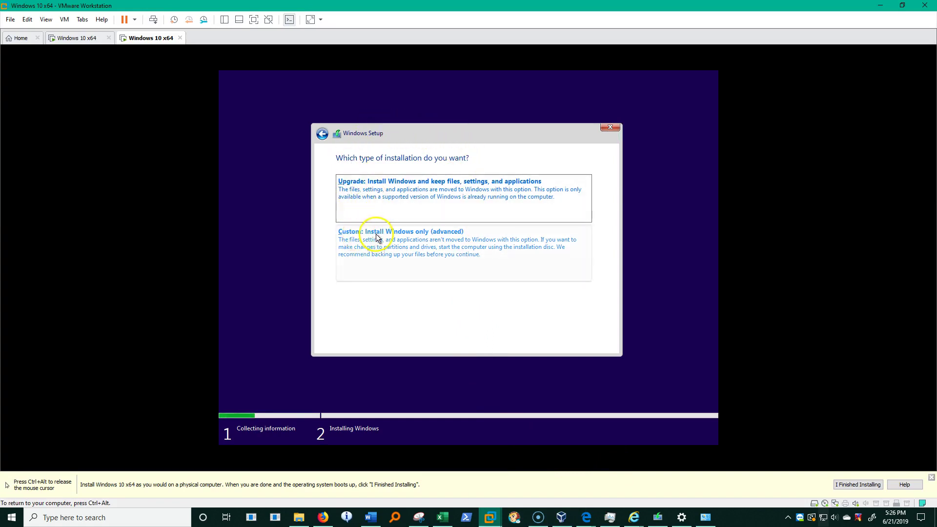
Step: Try the Upgrade installation type, go back, and choose Custom: Install Windows only (advanced) instead
{"action": "left_click", "coordinate": [352, 185]}
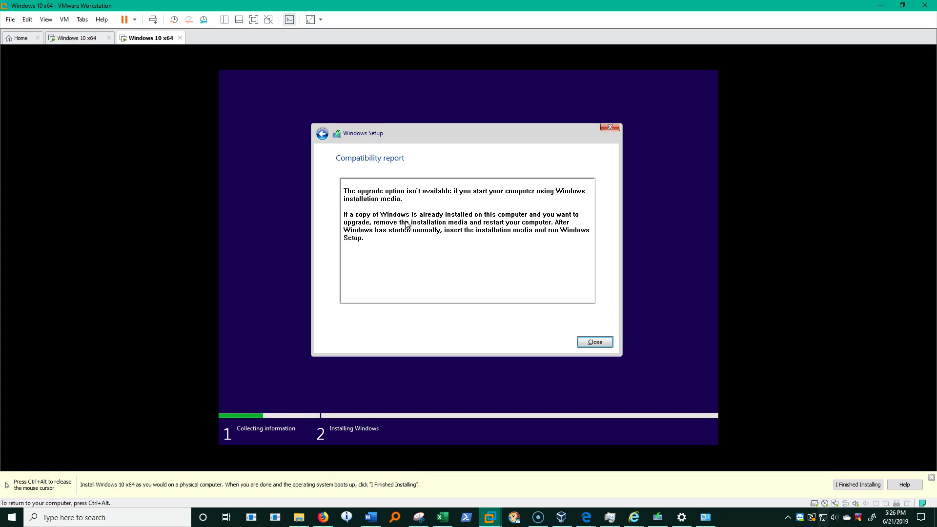
{"action": "left_click", "coordinate": [322, 134]}
{"action": "left_click", "coordinate": [359, 236]}
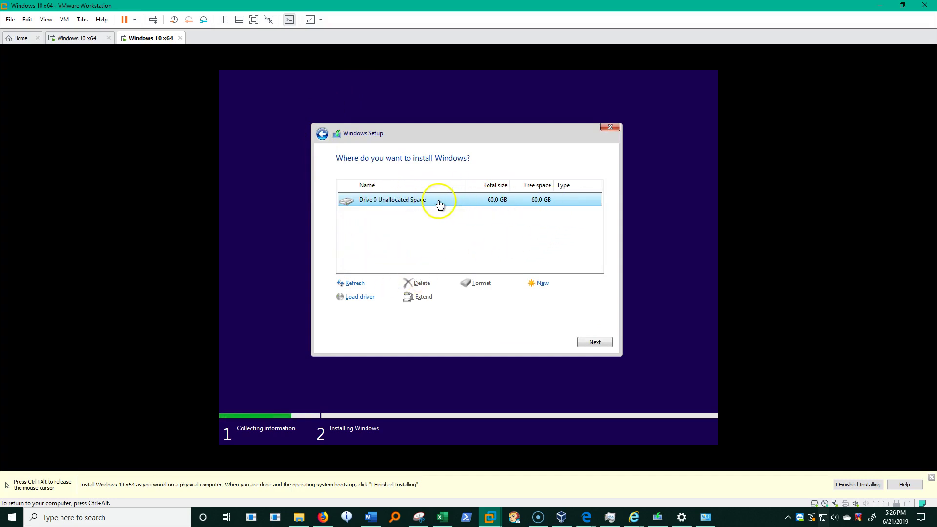
{"action": "left_click", "coordinate": [371, 517]}
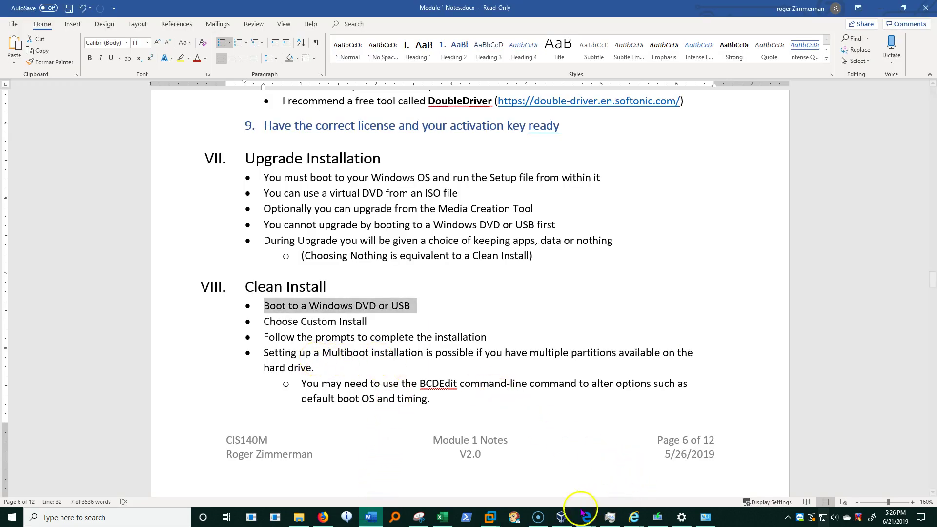
{"action": "mouse_move", "coordinate": [492, 517]}
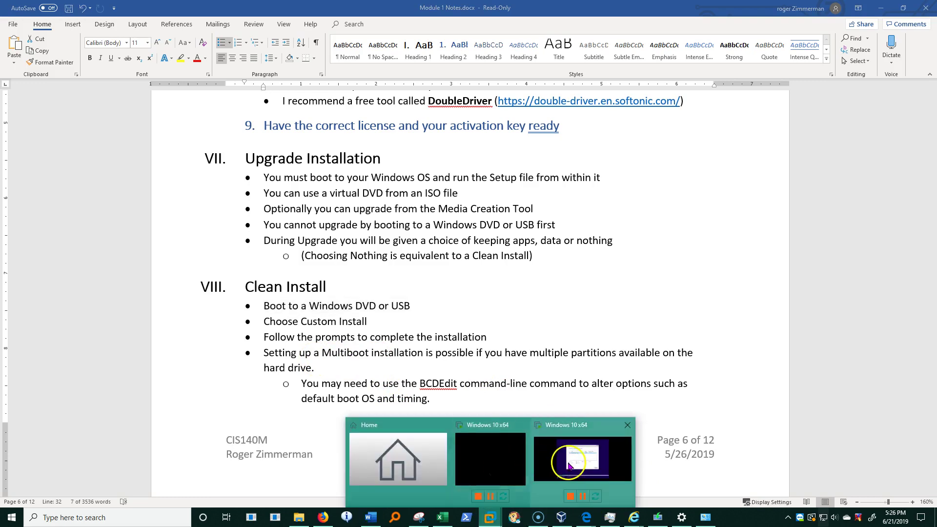
{"action": "left_click", "coordinate": [589, 459]}
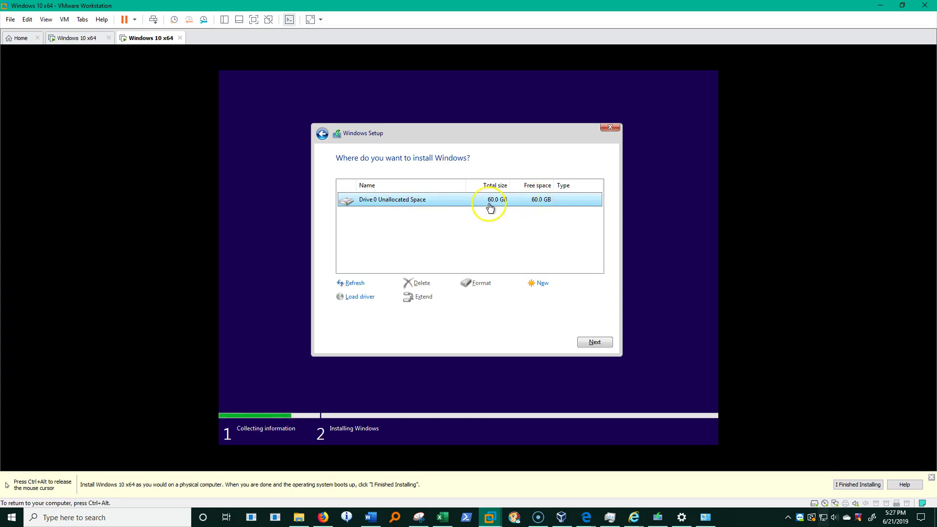
Step: Create a 30 MB partition in Drive 0's unallocated space and delete it again
{"action": "left_click", "coordinate": [543, 284]}
{"action": "key", "text": "Delete"}
{"action": "type", "text": "51440"}
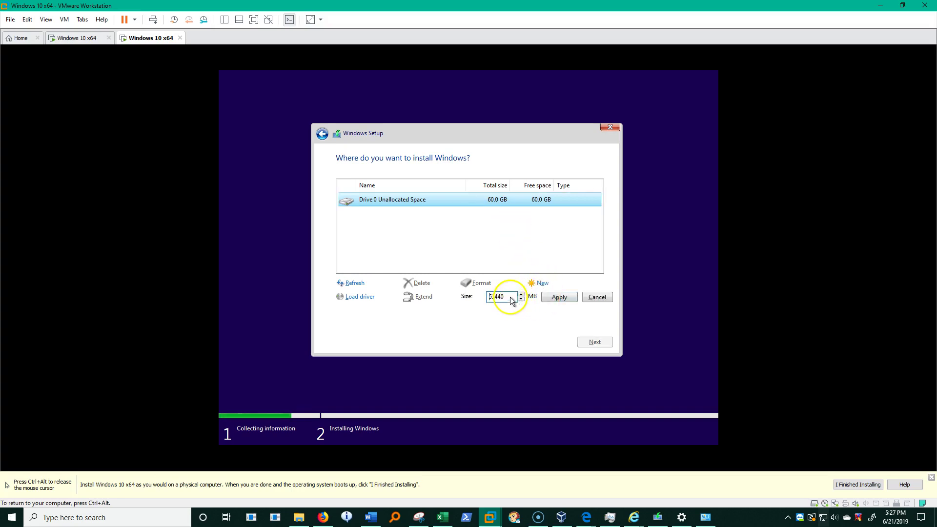
{"action": "left_click_drag", "start_coordinate": [512, 299], "coordinate": [482, 302]}
{"action": "type", "text": "30"}
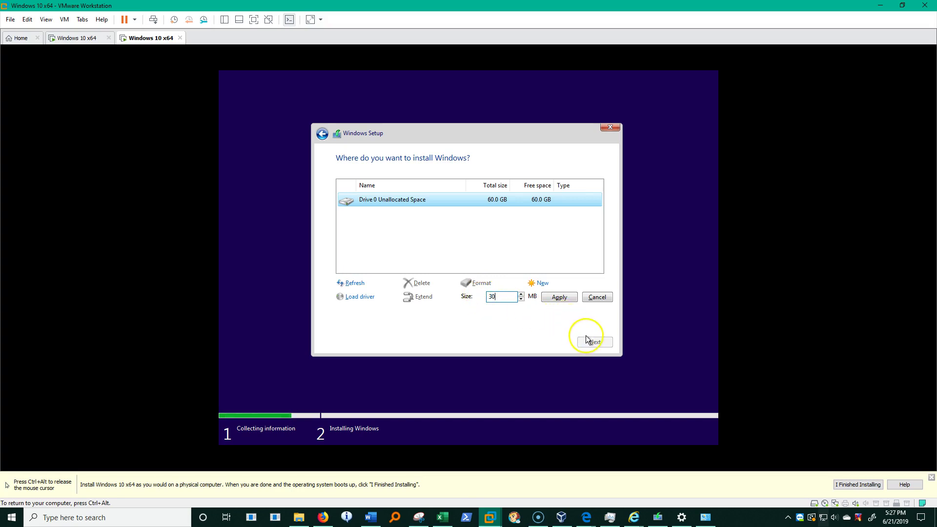
{"action": "left_click", "coordinate": [561, 297]}
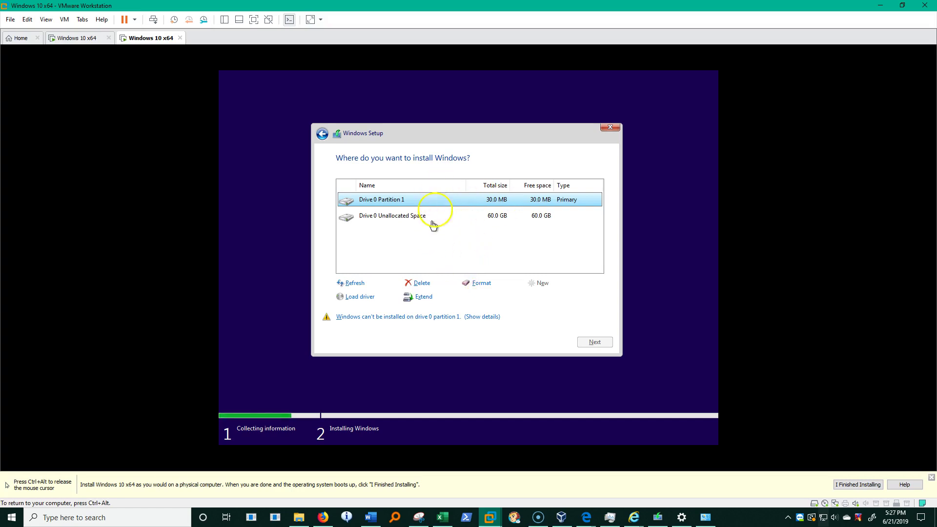
{"action": "left_click", "coordinate": [432, 286]}
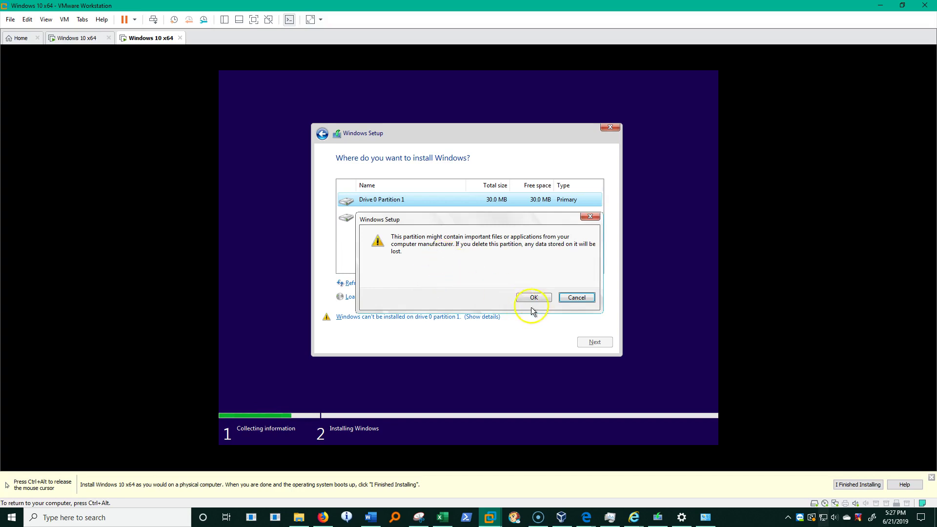
{"action": "left_click", "coordinate": [532, 296]}
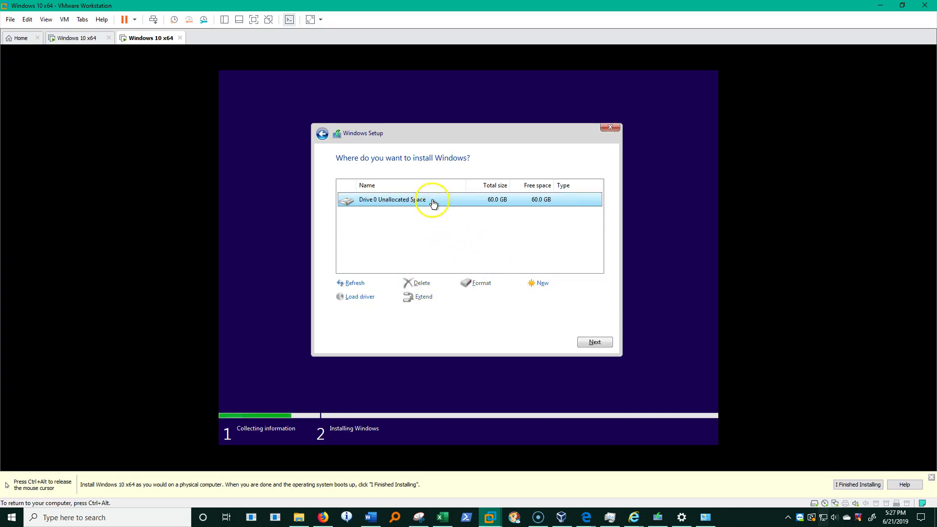
Step: Create a 30000 MB partition in Drive 0's unallocated space, allowing additional partitions for system files
{"action": "left_click", "coordinate": [539, 283]}
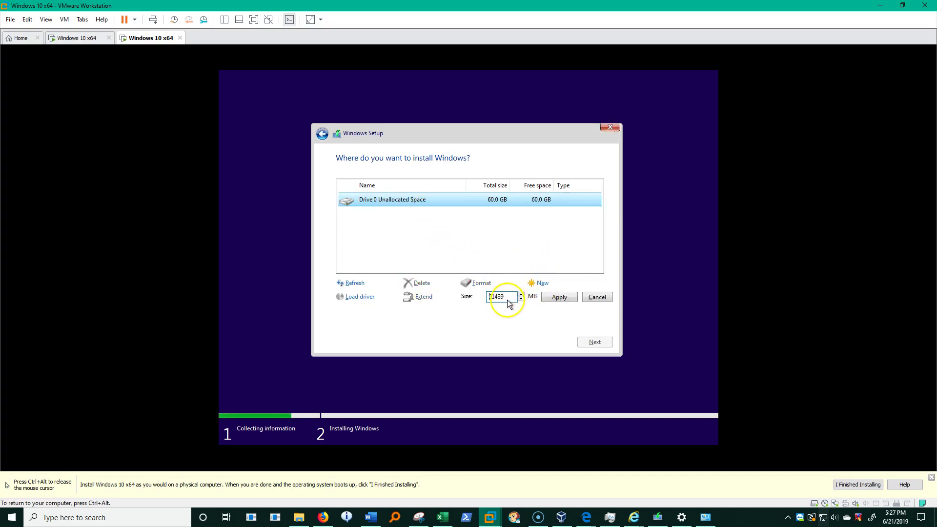
{"action": "left_click_drag", "start_coordinate": [508, 299], "coordinate": [485, 302]}
{"action": "type", "text": "30000"}
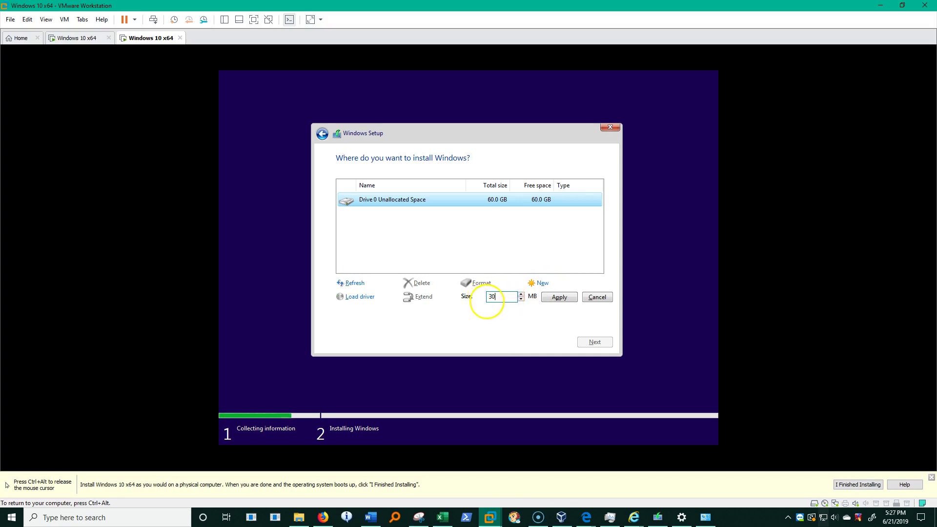
{"action": "left_click", "coordinate": [567, 298]}
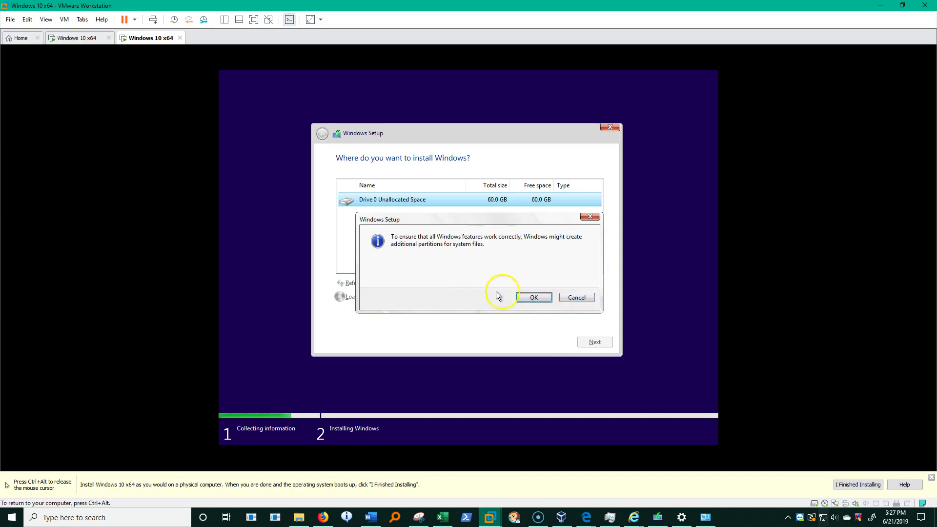
{"action": "left_click", "coordinate": [534, 298]}
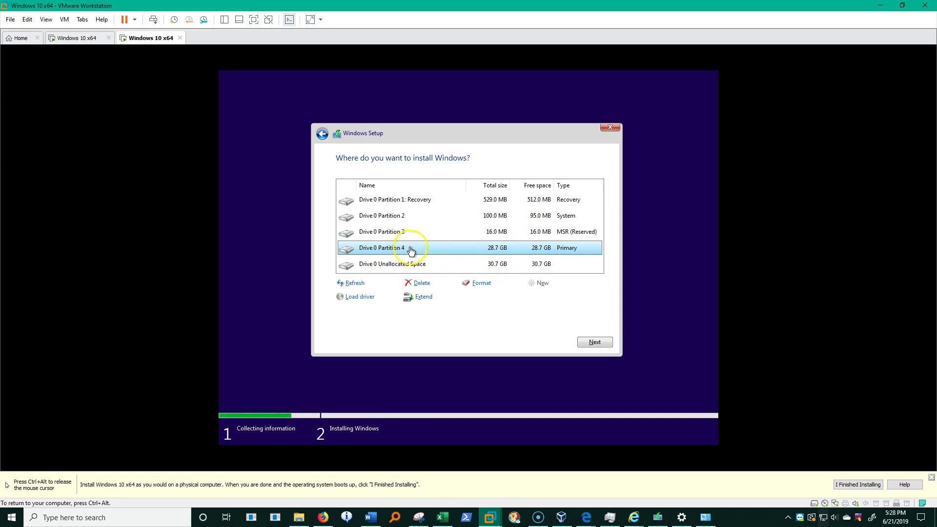
Step: Compare Drive 0 Partition 4 with the remaining unallocated space as possible installation locations
{"action": "left_click", "coordinate": [408, 266]}
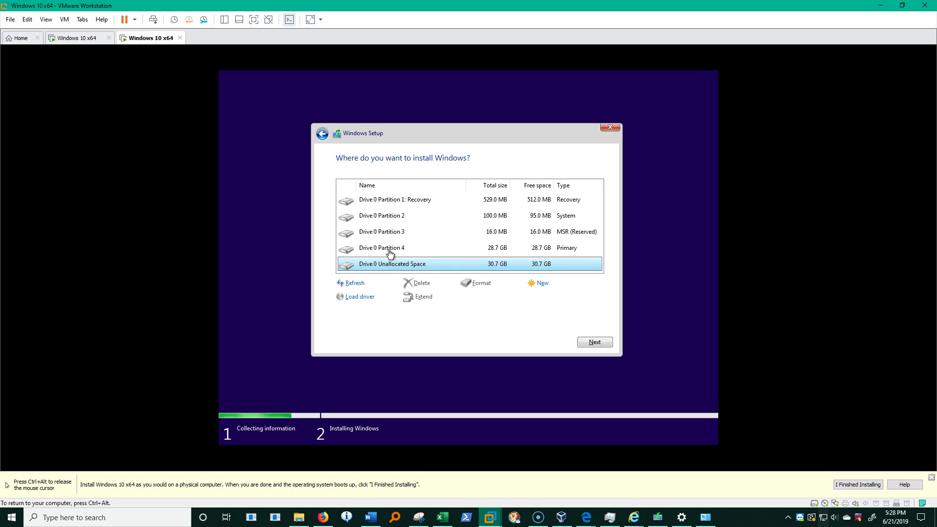
{"action": "left_click", "coordinate": [390, 252]}
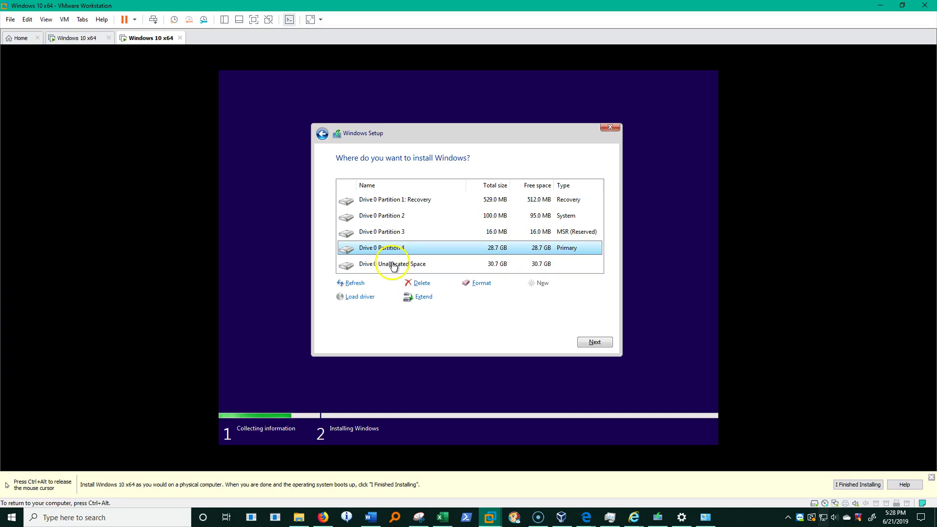
{"action": "left_click", "coordinate": [394, 266]}
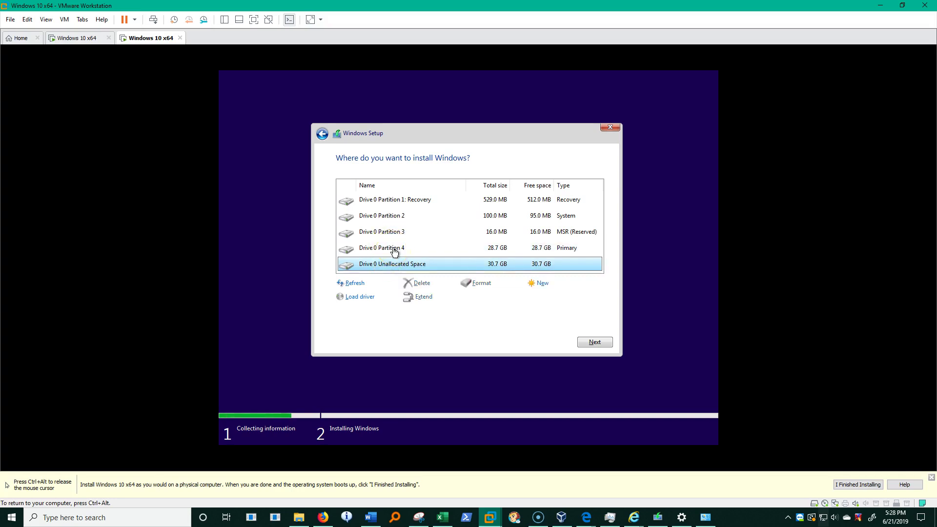
{"action": "left_click", "coordinate": [394, 252]}
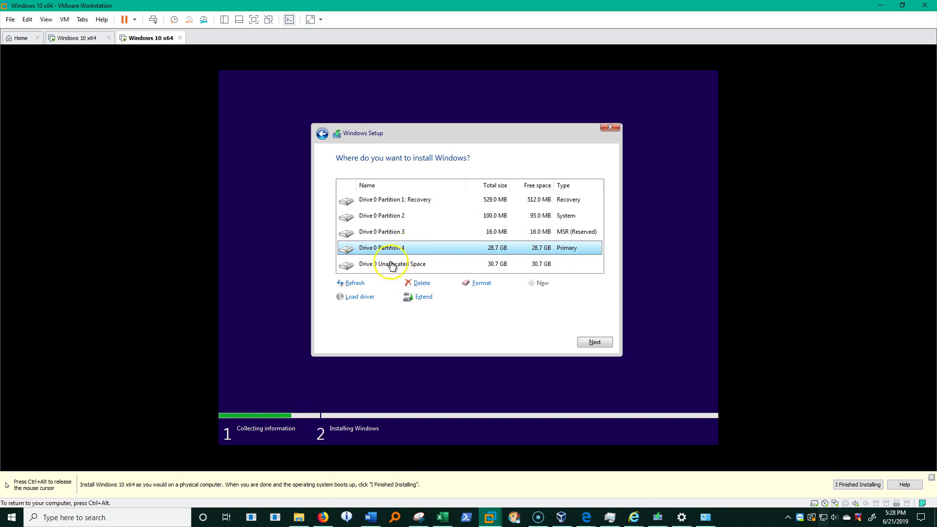
{"action": "left_click", "coordinate": [392, 267]}
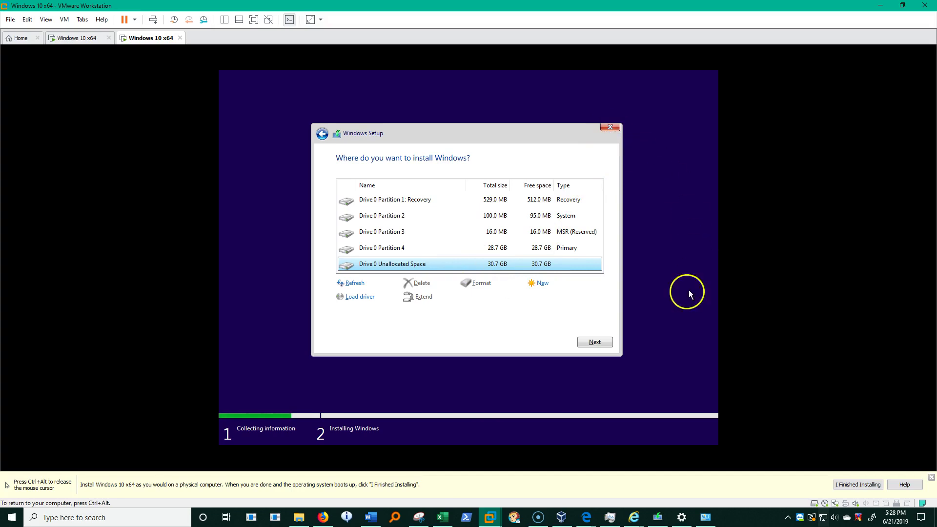
Step: Switch to the Word notes and highlight the BCDEdit command in the Clean Install section
{"action": "left_click", "coordinate": [370, 516]}
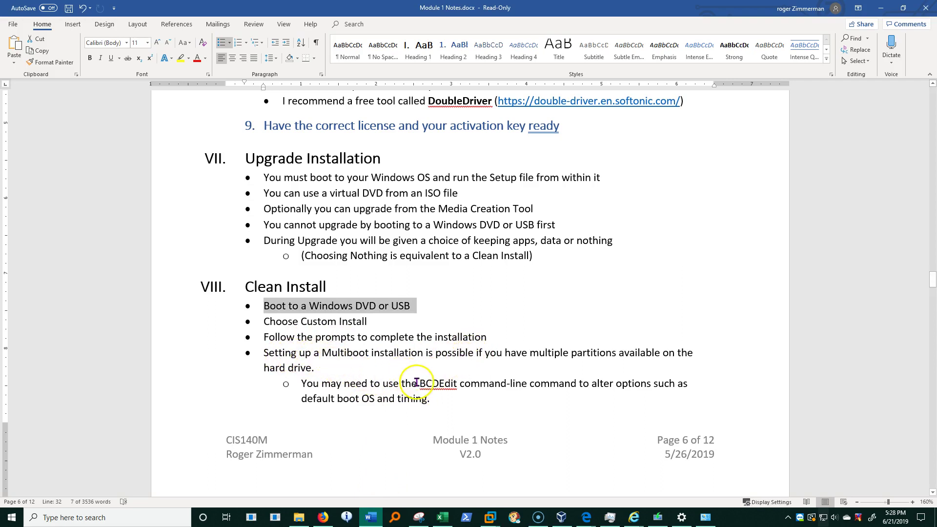
{"action": "left_click_drag", "start_coordinate": [417, 383], "coordinate": [459, 384]}
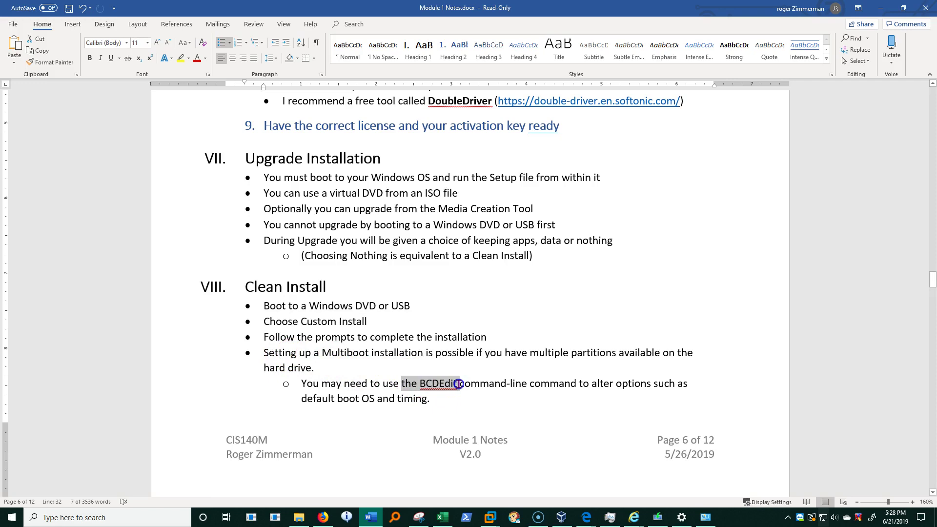
{"action": "left_click", "coordinate": [552, 391]}
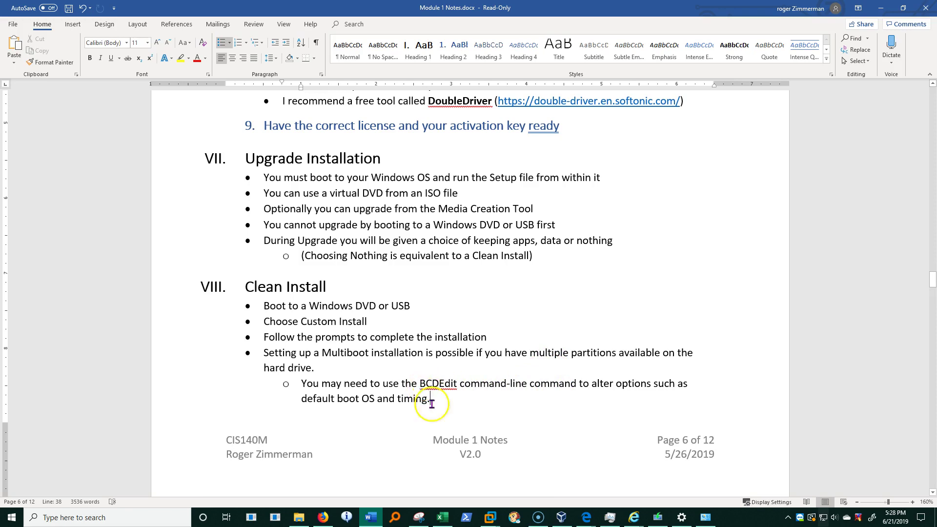
Step: Find cmd through the Windows search and open a Command Prompt window
{"action": "left_click", "coordinate": [141, 519]}
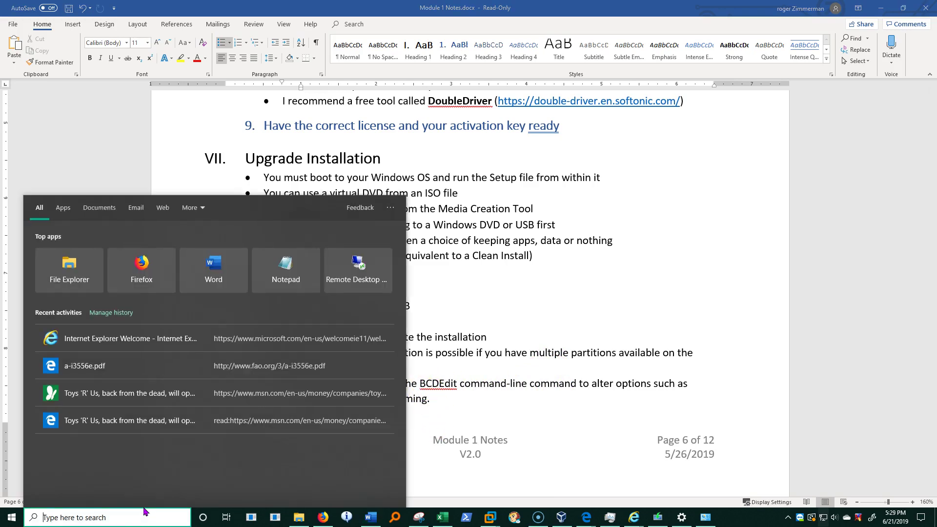
{"action": "type", "text": "cmd"}
{"action": "key", "text": "Return"}
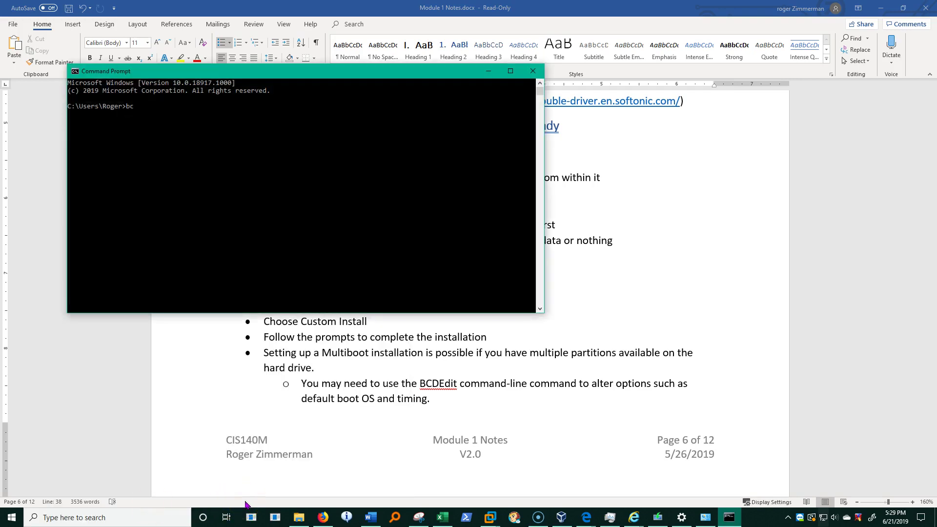
Step: Try to run bcdedit in the standard Command Prompt and close that window
{"action": "type", "text": "bcdedit"}
{"action": "key", "text": "Return"}
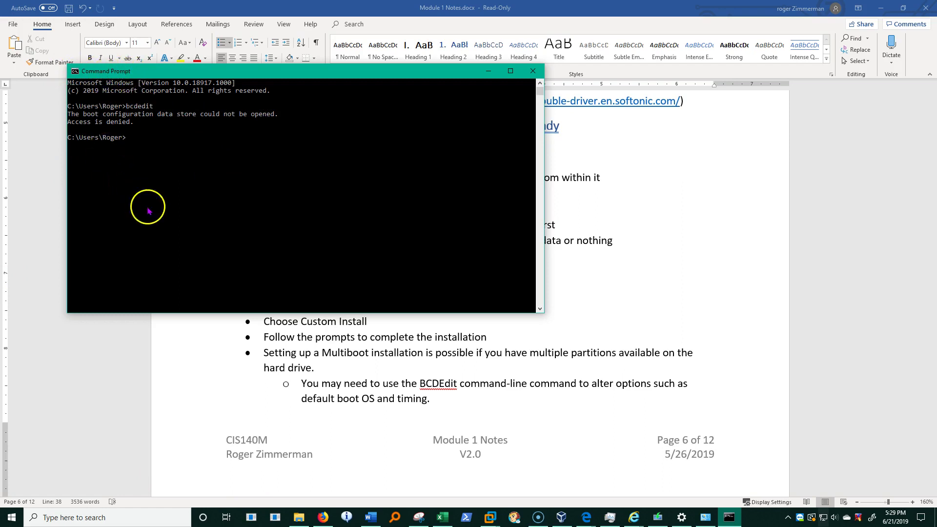
{"action": "left_click", "coordinate": [532, 71]}
Step: Find cmd through the Windows search, open Command Prompt as administrator, and run bcdedit
{"action": "left_click", "coordinate": [121, 520]}
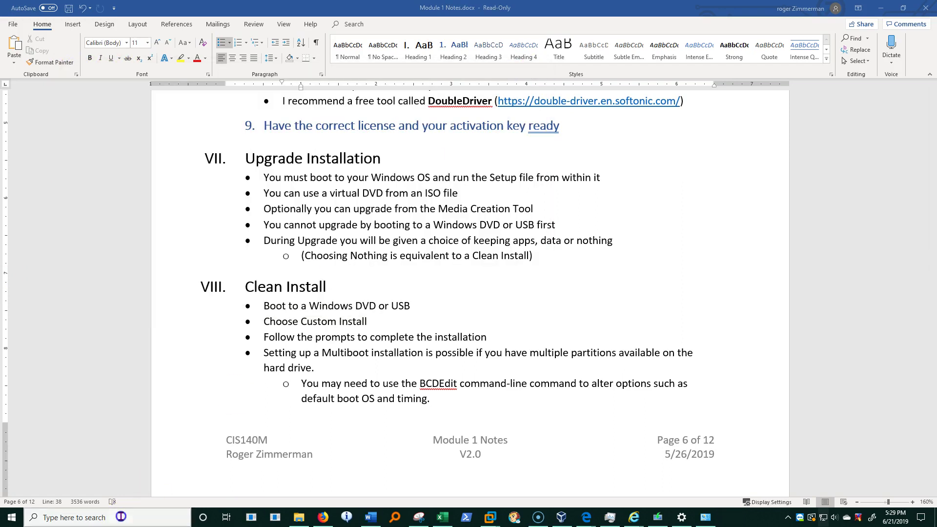
{"action": "type", "text": "cmd"}
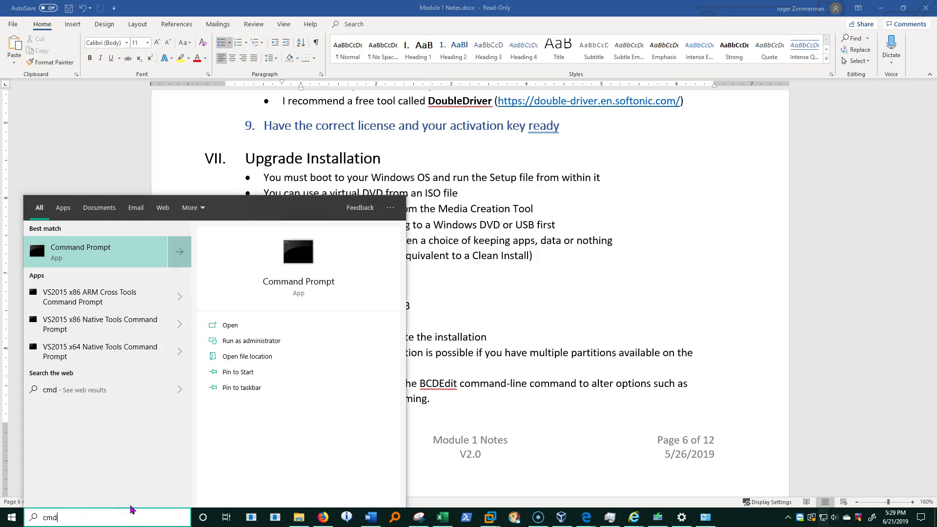
{"action": "right_click", "coordinate": [105, 263]}
{"action": "left_click", "coordinate": [105, 260]}
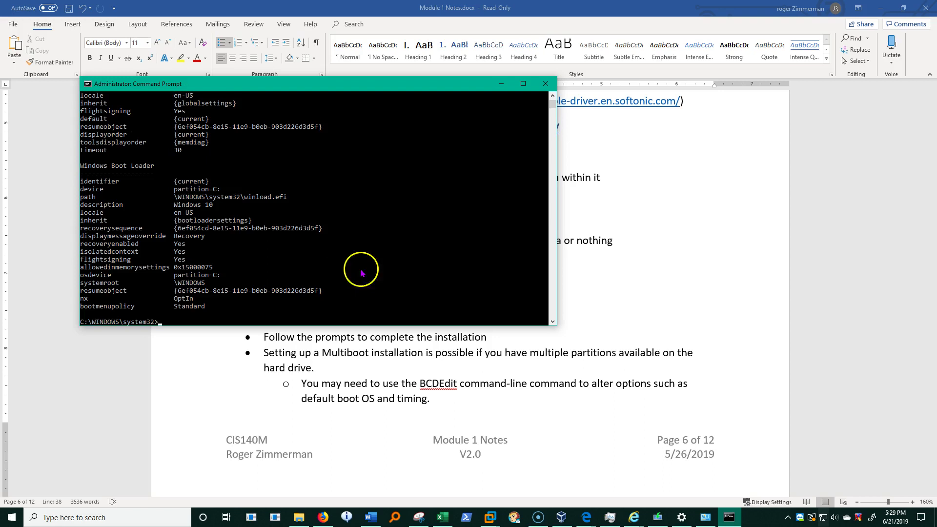
Step: Review the Windows Boot Manager and Windows Boot Loader entries in the bcdedit output and close the Command Prompt
{"action": "scroll", "coordinate": [361, 273], "scroll_direction": "up", "scroll_amount": 4}
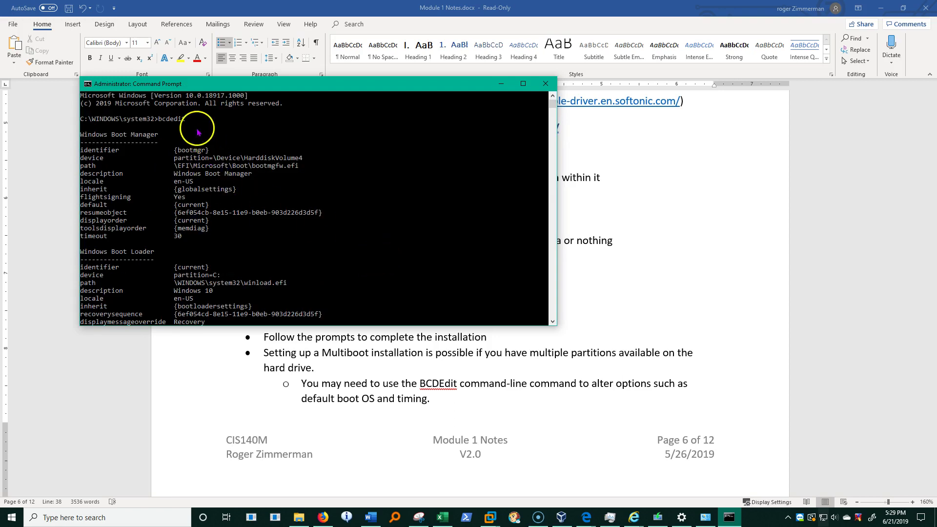
{"action": "scroll", "coordinate": [197, 131], "scroll_direction": "down", "scroll_amount": 6}
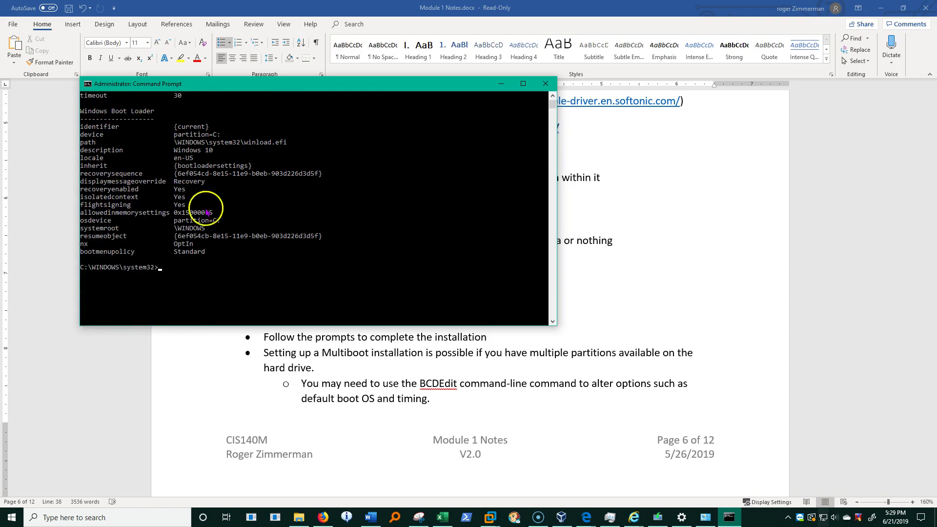
{"action": "scroll", "coordinate": [224, 207], "scroll_direction": "up", "scroll_amount": 2}
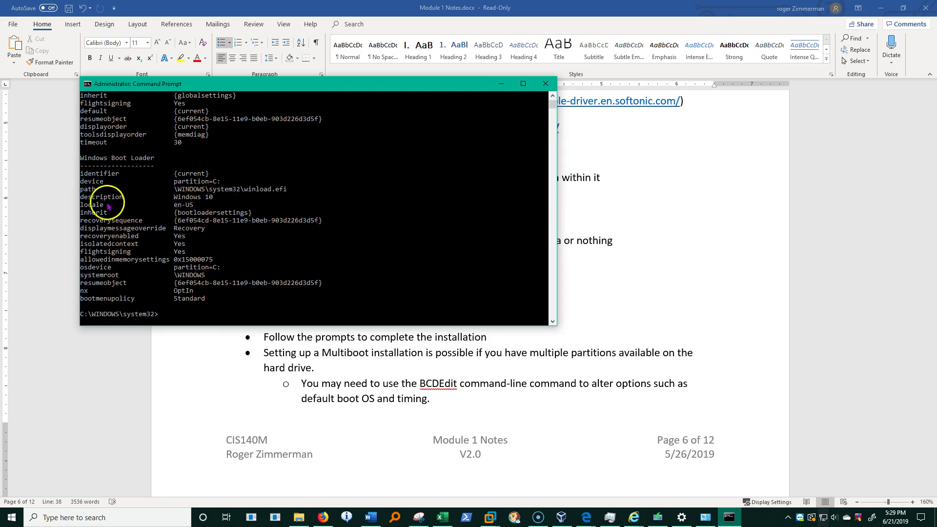
{"action": "scroll", "coordinate": [166, 157], "scroll_direction": "up", "scroll_amount": 3}
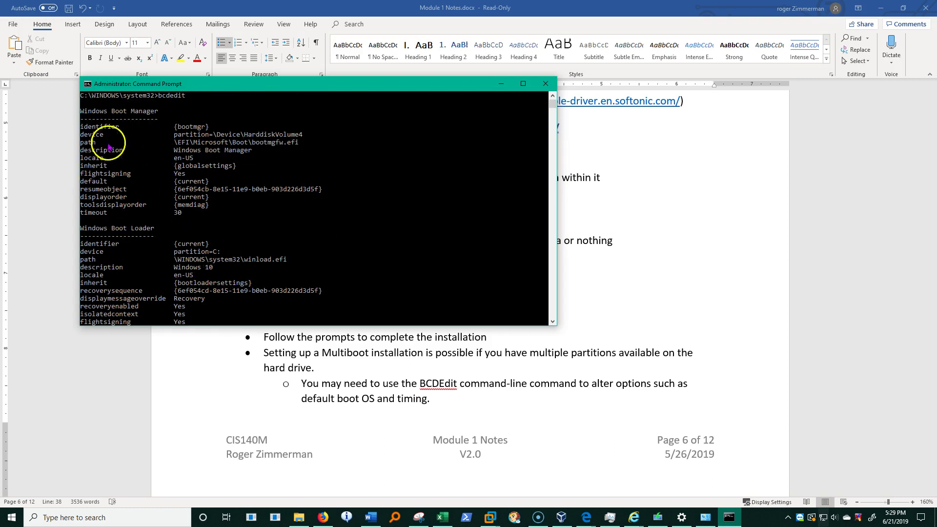
{"action": "left_click", "coordinate": [545, 84]}
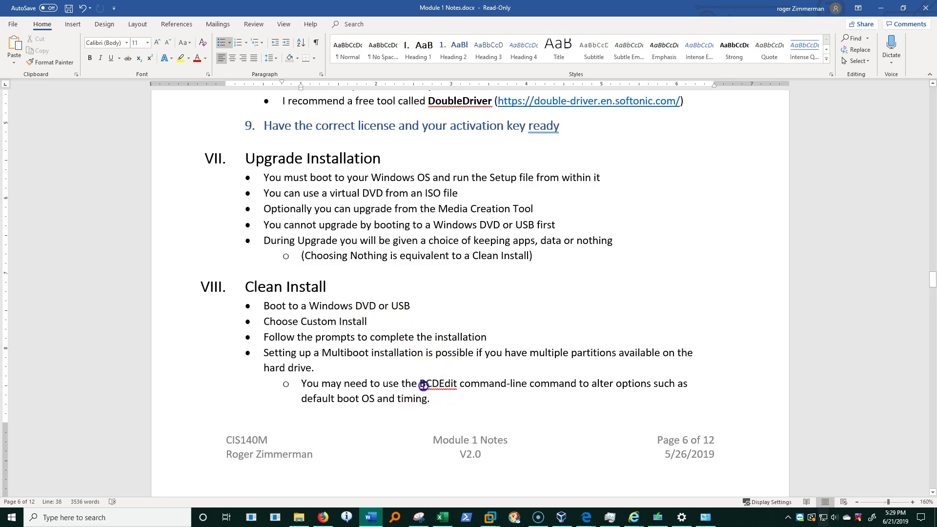
Step: Highlight the BCDEdit command in the Clean Install notes, and open System Configuration by searching Windows for msconfig
{"action": "left_click_drag", "start_coordinate": [423, 386], "coordinate": [497, 384]}
{"action": "left_click", "coordinate": [532, 385]}
{"action": "left_click", "coordinate": [126, 517]}
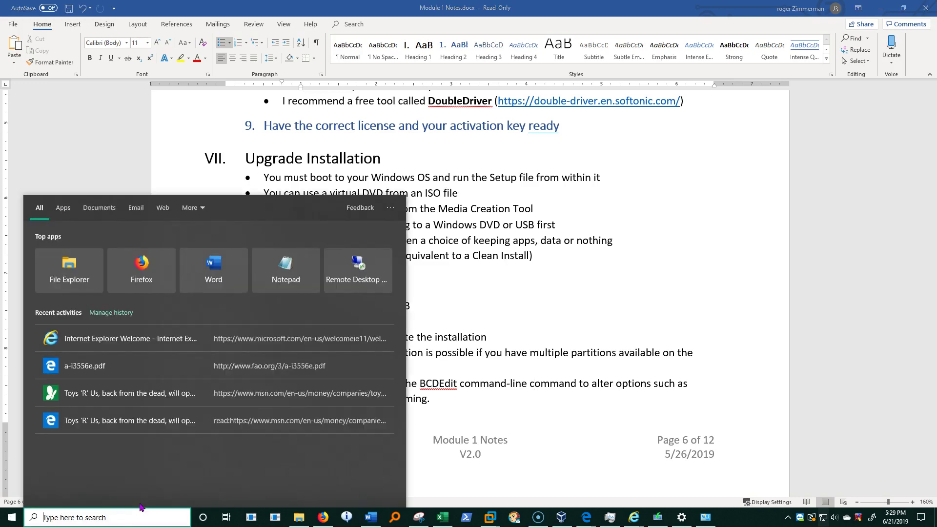
{"action": "type", "text": "msconfig"}
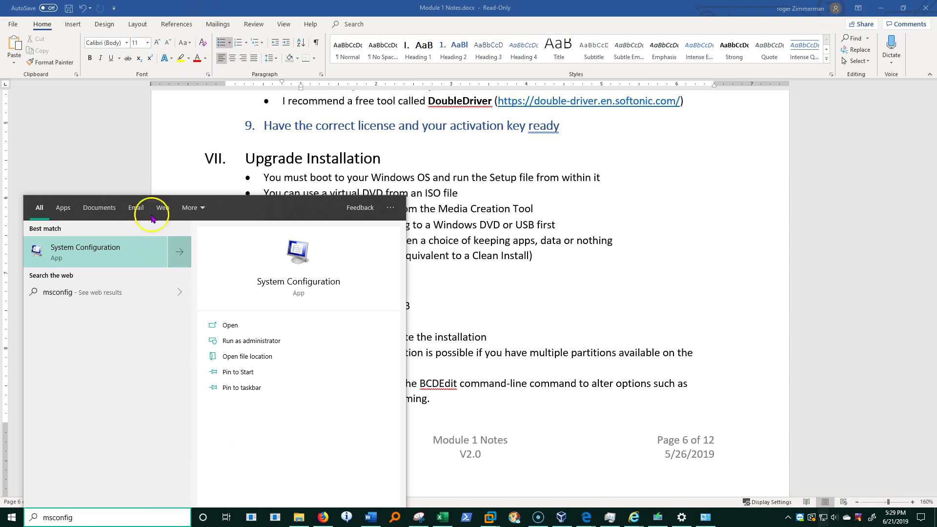
{"action": "left_click", "coordinate": [122, 250]}
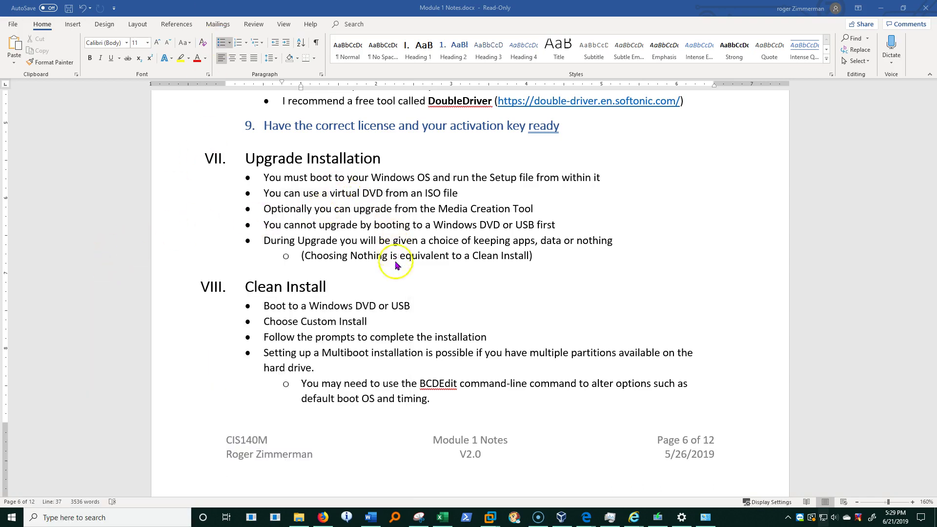
Step: Examine the boot options and timeout setting in System Configuration and close it without saving changes
{"action": "left_click", "coordinate": [365, 182]}
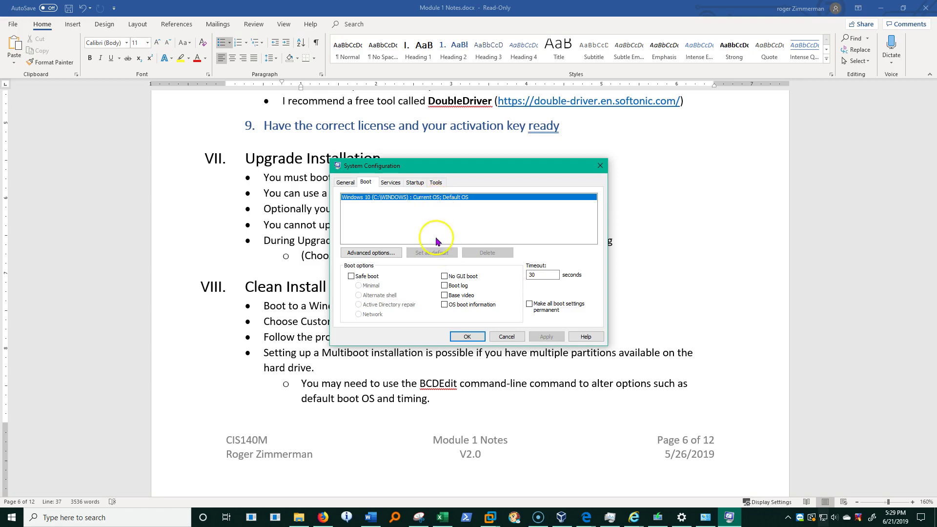
{"action": "double_click", "coordinate": [535, 275]}
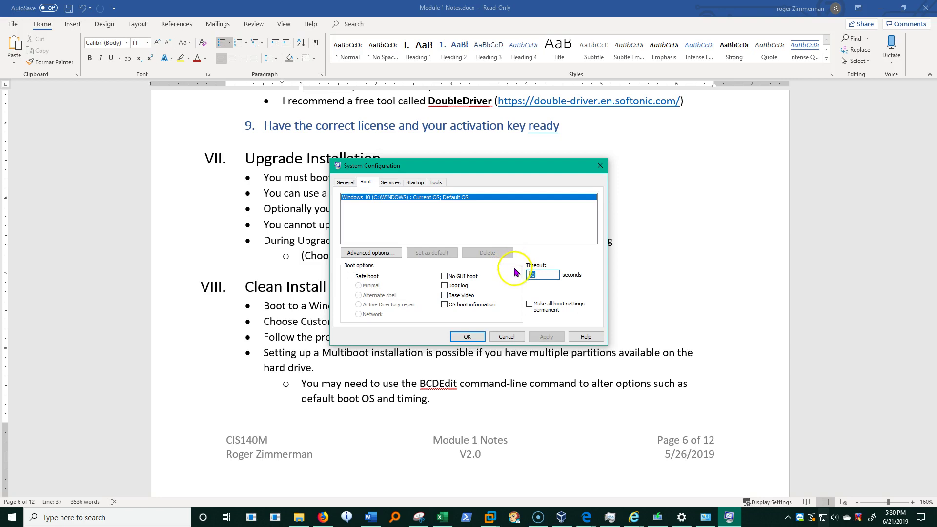
{"action": "left_click", "coordinate": [518, 337]}
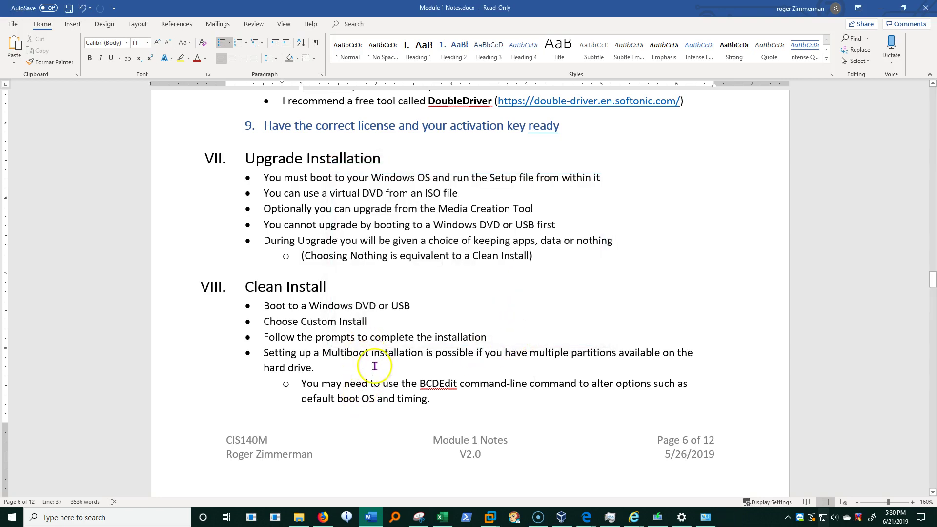
Step: Go through the Installation activities notes and highlight the Post Installation Tasks heading
{"action": "scroll", "coordinate": [395, 370], "scroll_direction": "down", "scroll_amount": 3}
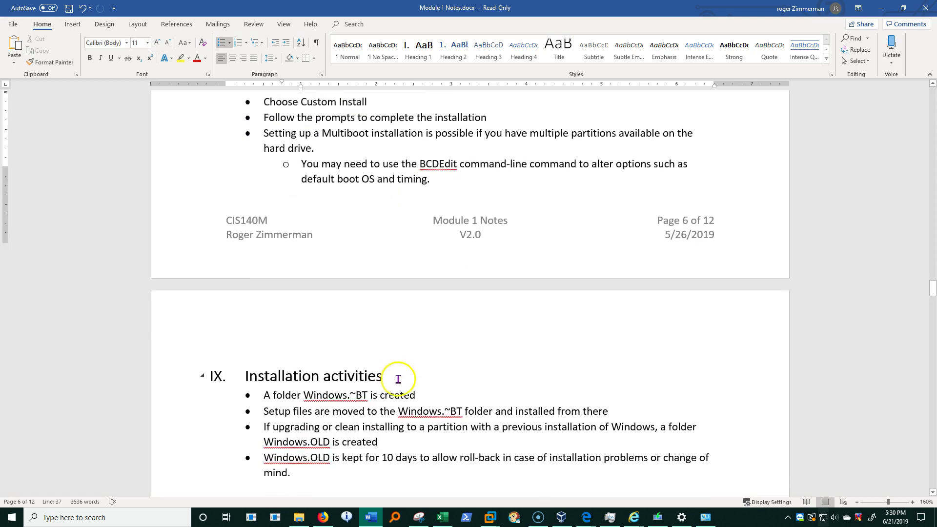
{"action": "scroll", "coordinate": [398, 379], "scroll_direction": "down", "scroll_amount": 3}
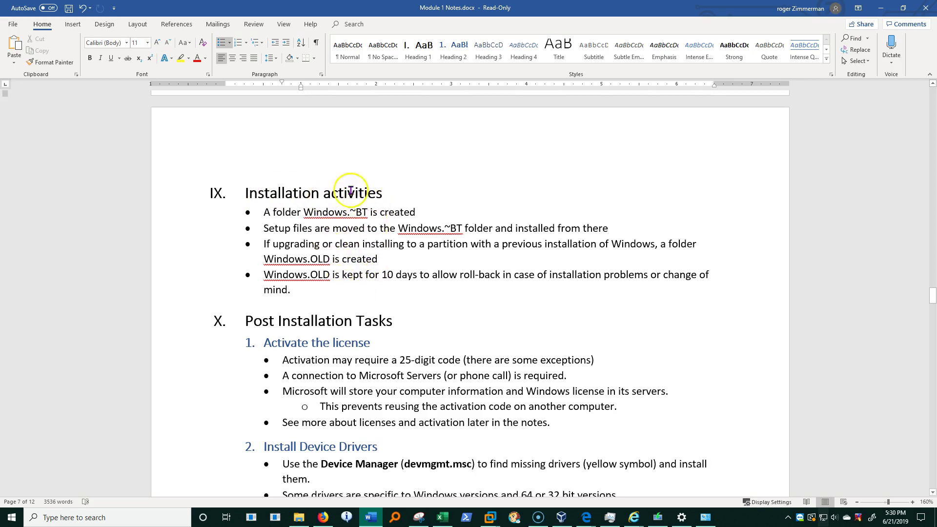
{"action": "scroll", "coordinate": [356, 275], "scroll_direction": "down", "scroll_amount": 1}
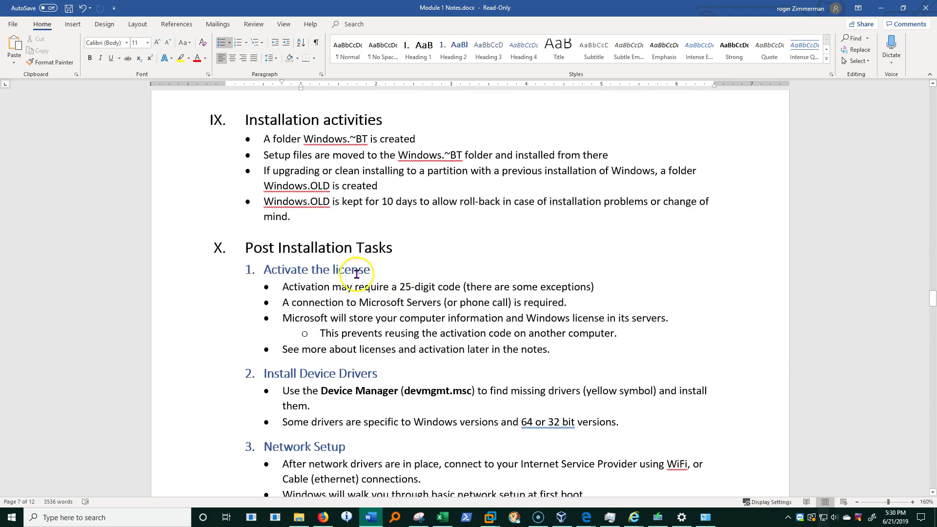
{"action": "left_click_drag", "start_coordinate": [245, 248], "coordinate": [386, 248]}
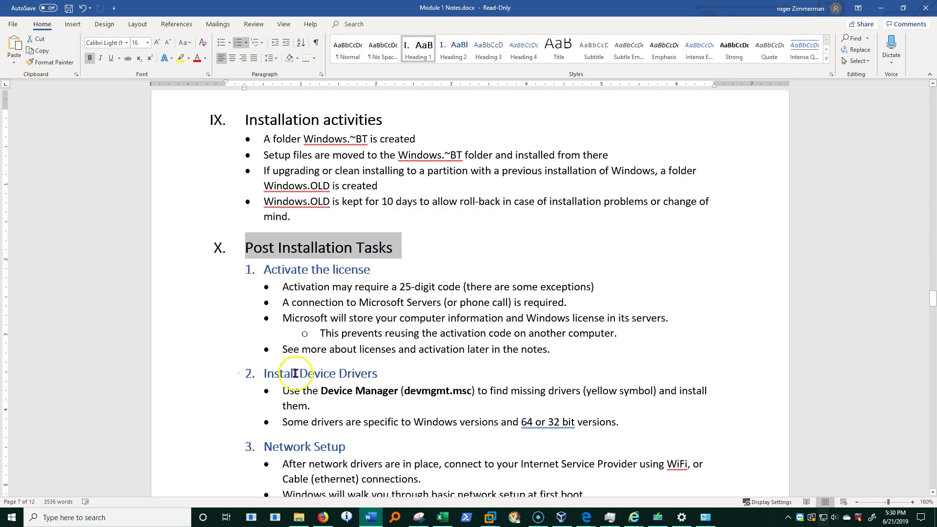